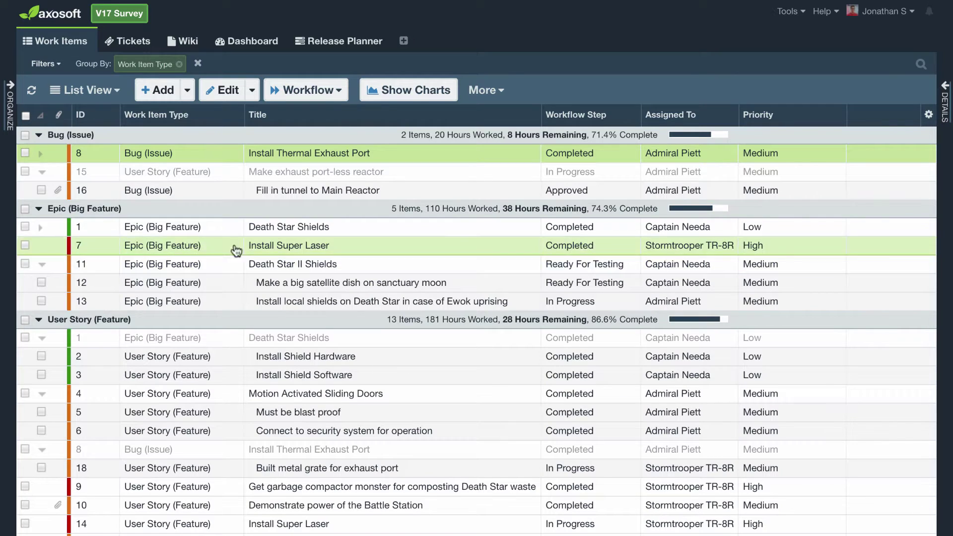
- Filter work items to the Infrastructure project, trying Sprint 1 and V2.0 before choosing All Releases
{"action": "left_click", "coordinate": [8, 120]}
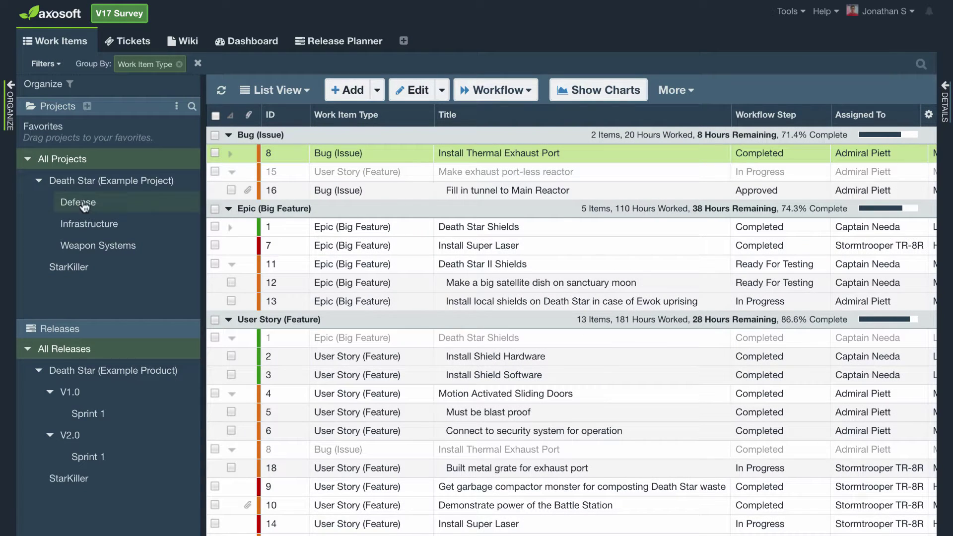
{"action": "left_click", "coordinate": [136, 225]}
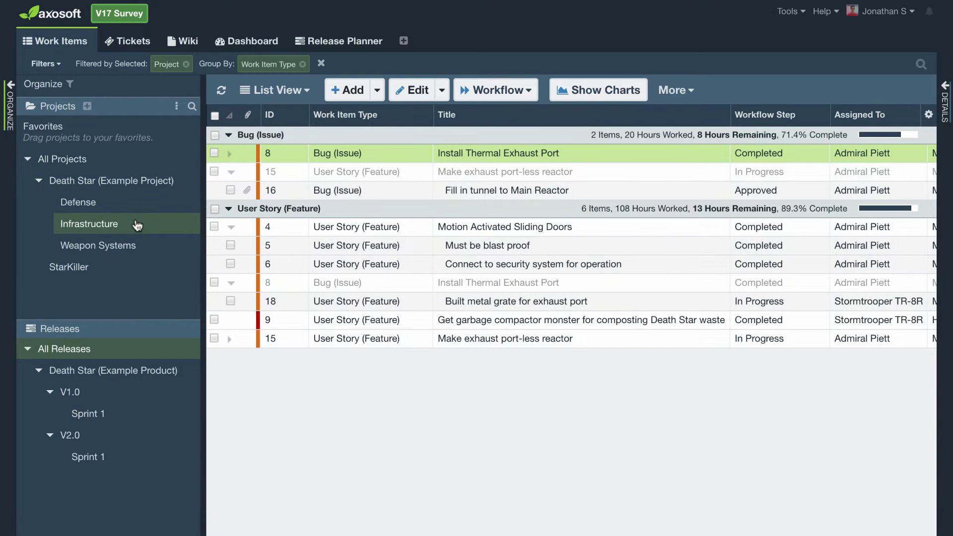
{"action": "left_click", "coordinate": [138, 420]}
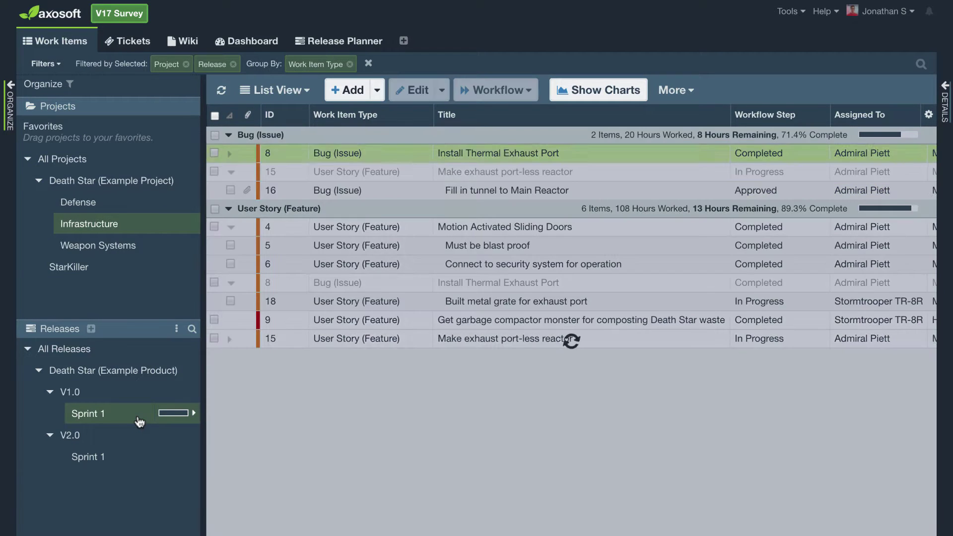
{"action": "left_click", "coordinate": [136, 437]}
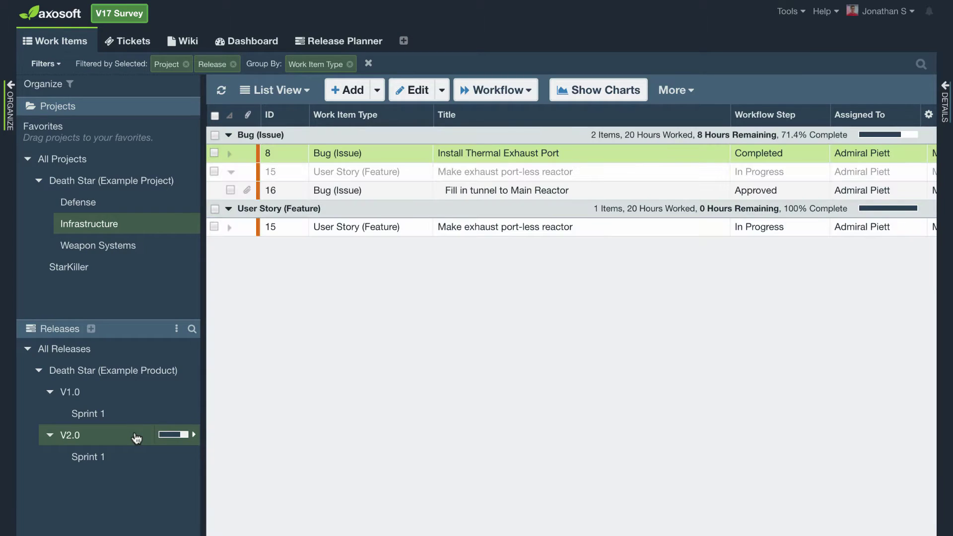
{"action": "left_click", "coordinate": [132, 353]}
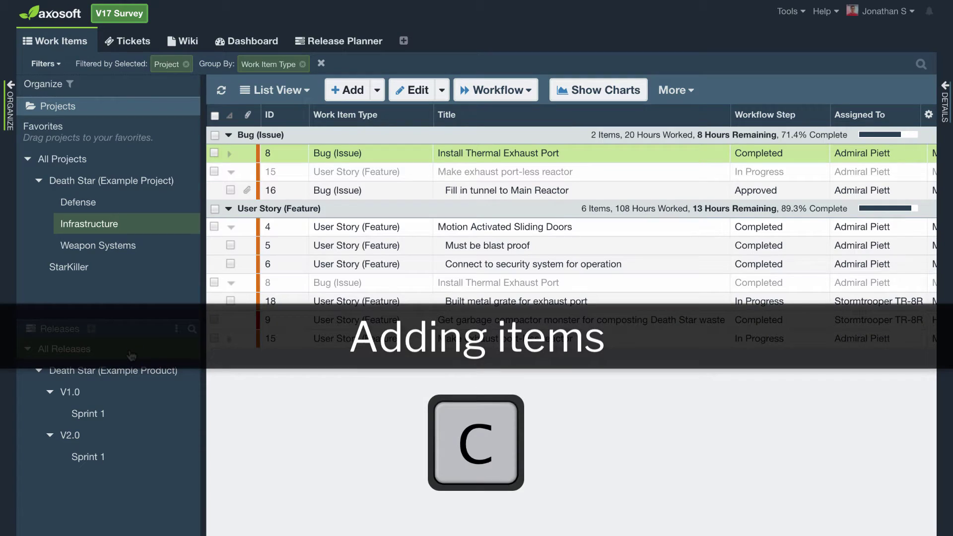
- Add user story 'Patch the hole in the Death Star' through the full item form and save it
{"action": "type", "text": "c"}
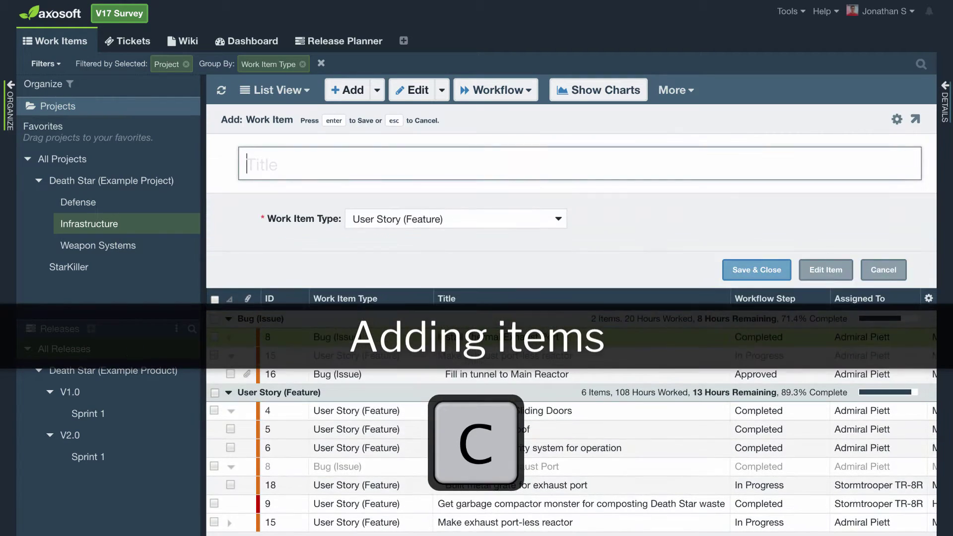
{"action": "type", "text": "Add an it"}
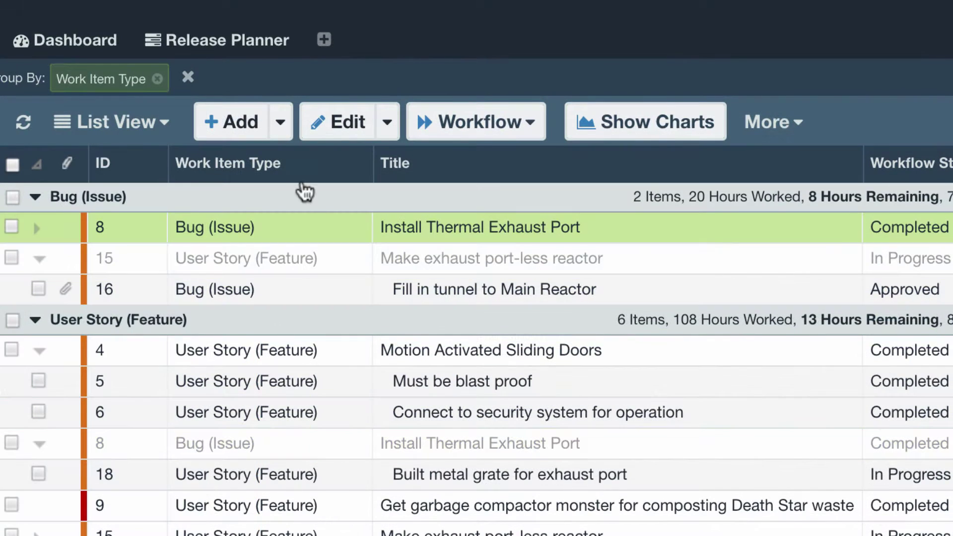
{"action": "left_click", "coordinate": [241, 122]}
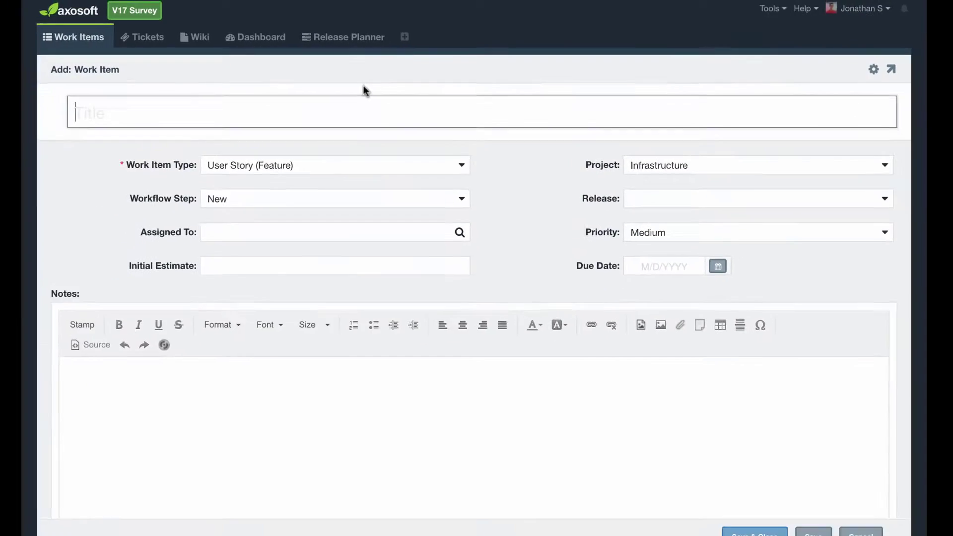
{"action": "type", "text": "Patch the h"}
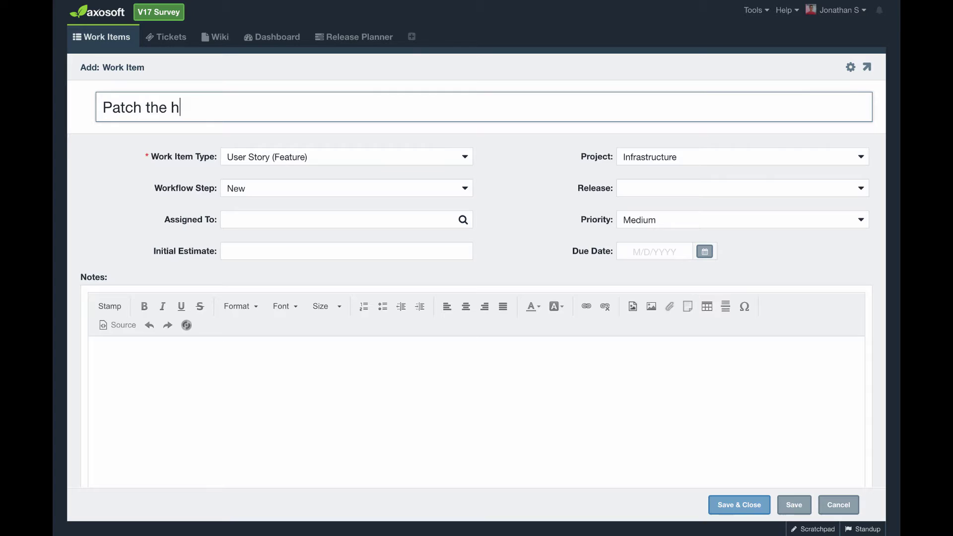
{"action": "type", "text": "ole in the Death Star"}
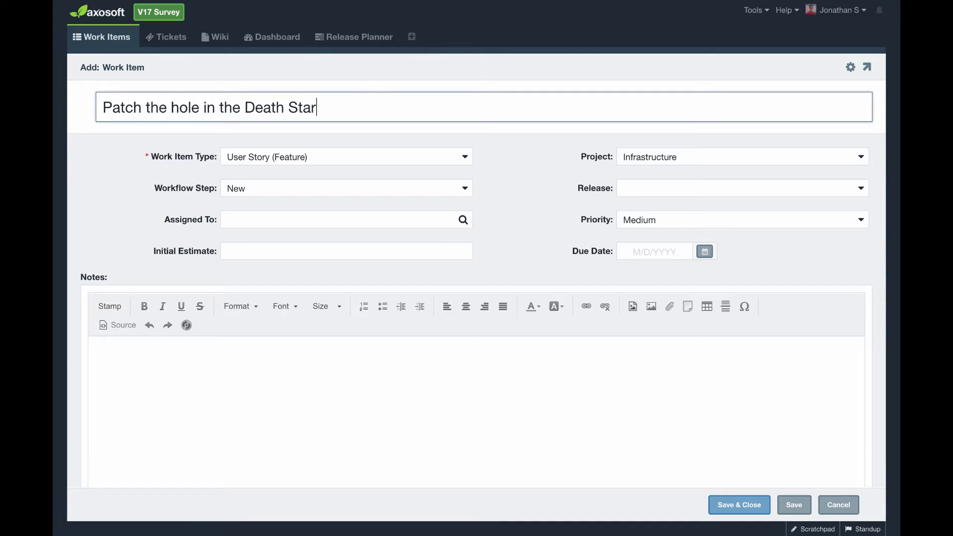
{"action": "left_click", "coordinate": [740, 505]}
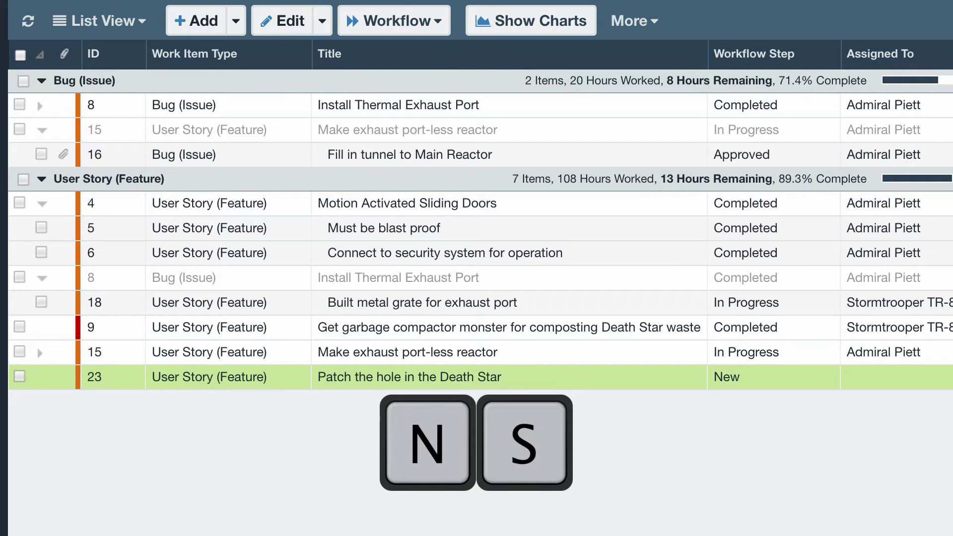
- Start quick sub-item 'Add more turrets' under item #23 and expand it to the full form
{"action": "type", "text": "ns"}
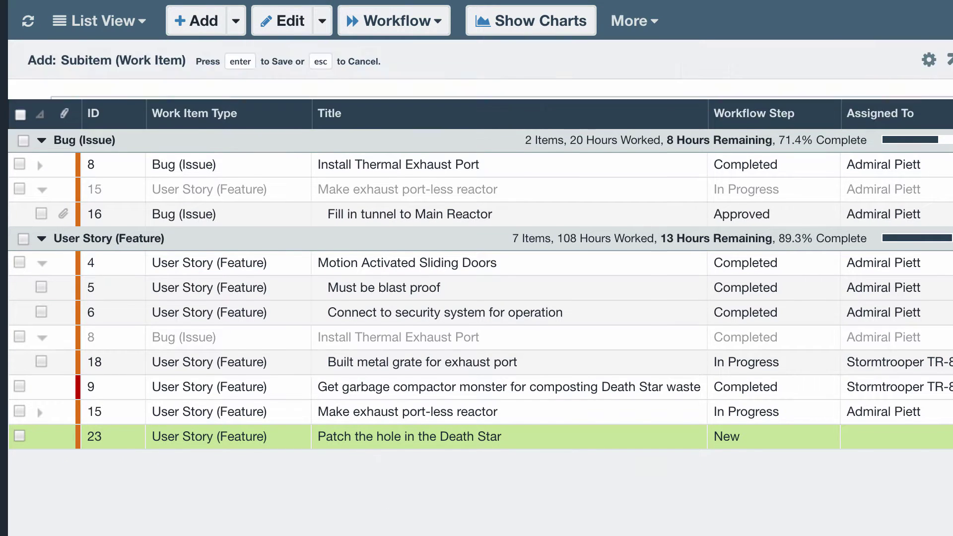
{"action": "type", "text": "Add more"}
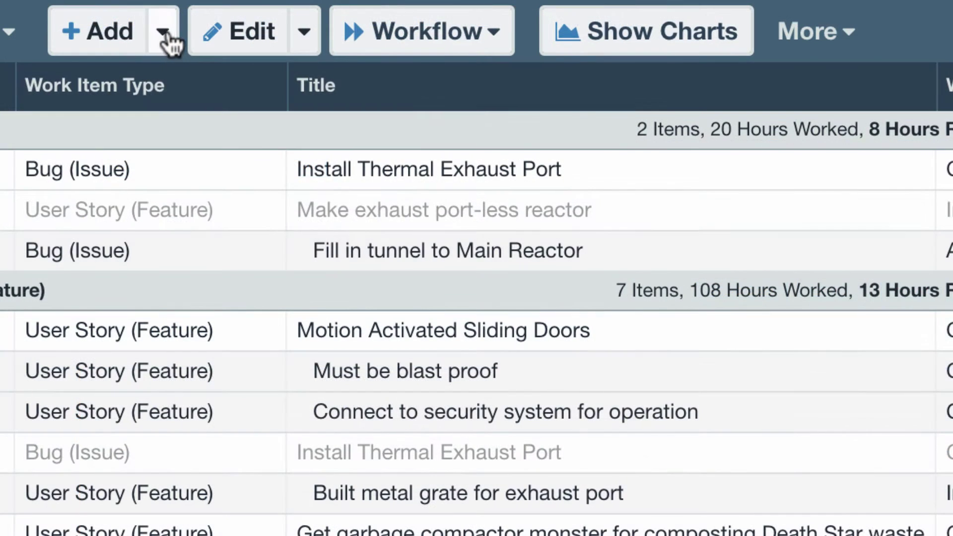
{"action": "left_click", "coordinate": [163, 32]}
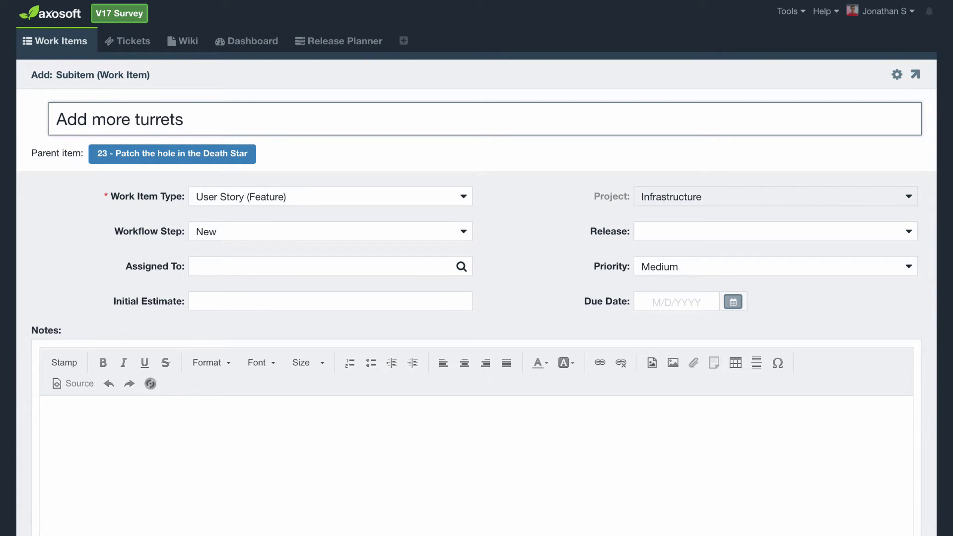
- Save the 'Add more turrets' sub-item as #24, then choose Approved as a workflow step
{"action": "key", "text": "e"}
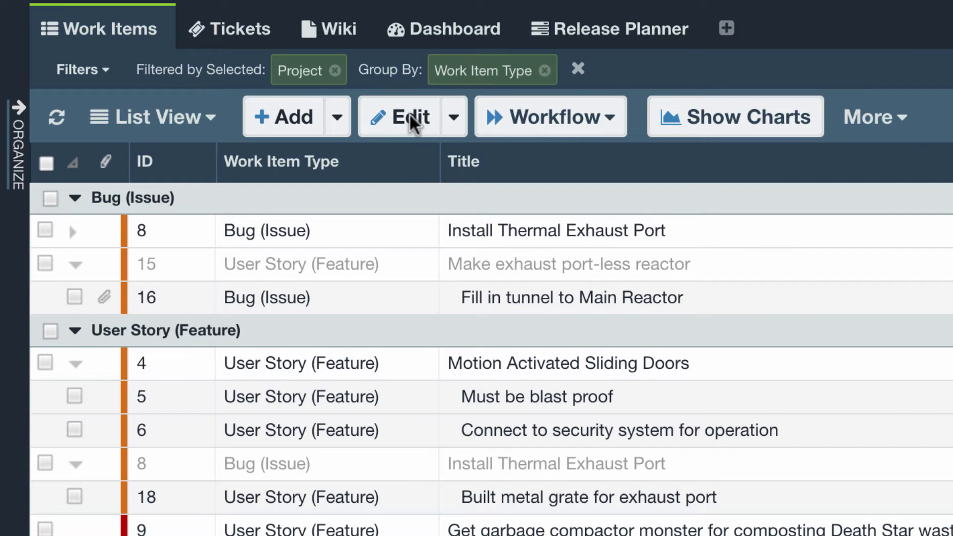
{"action": "left_click", "coordinate": [415, 117]}
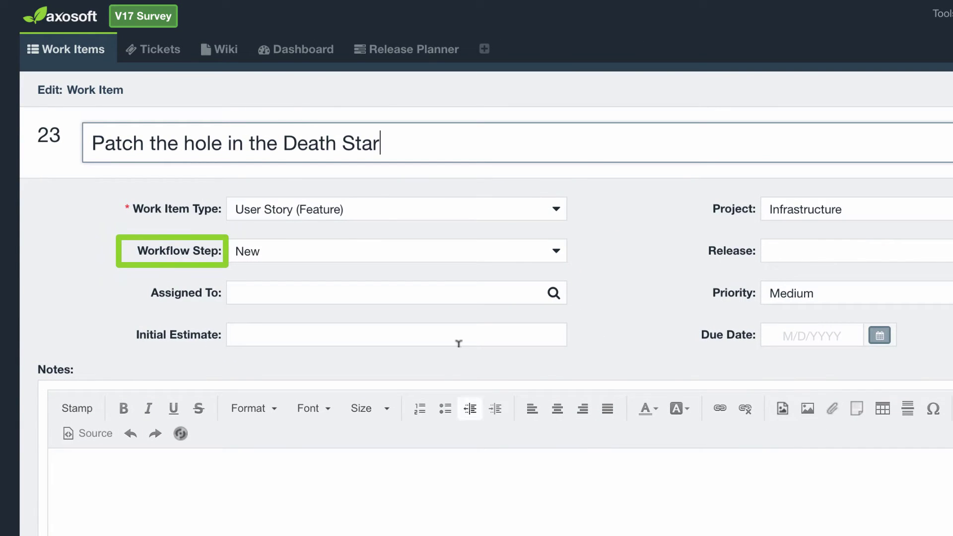
{"action": "left_click", "coordinate": [470, 249]}
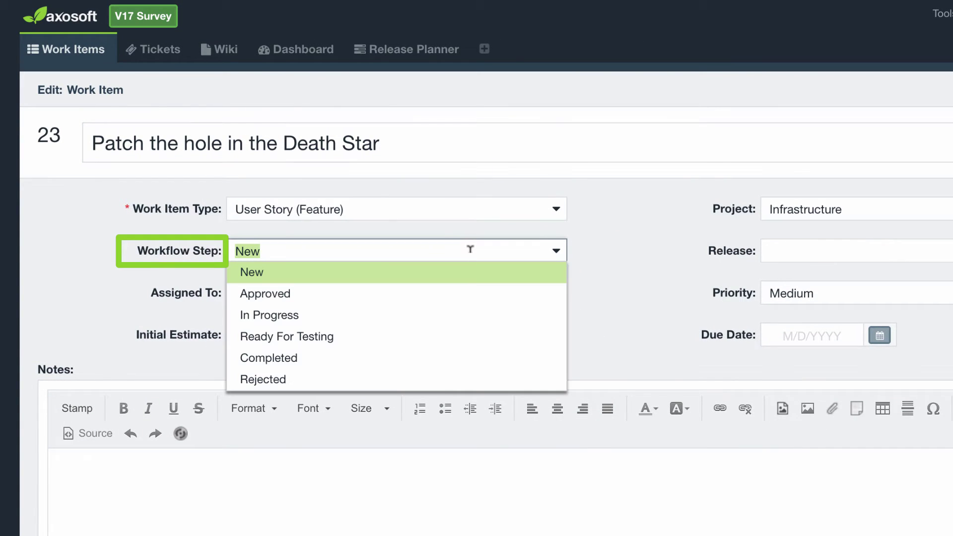
{"action": "left_click", "coordinate": [464, 287]}
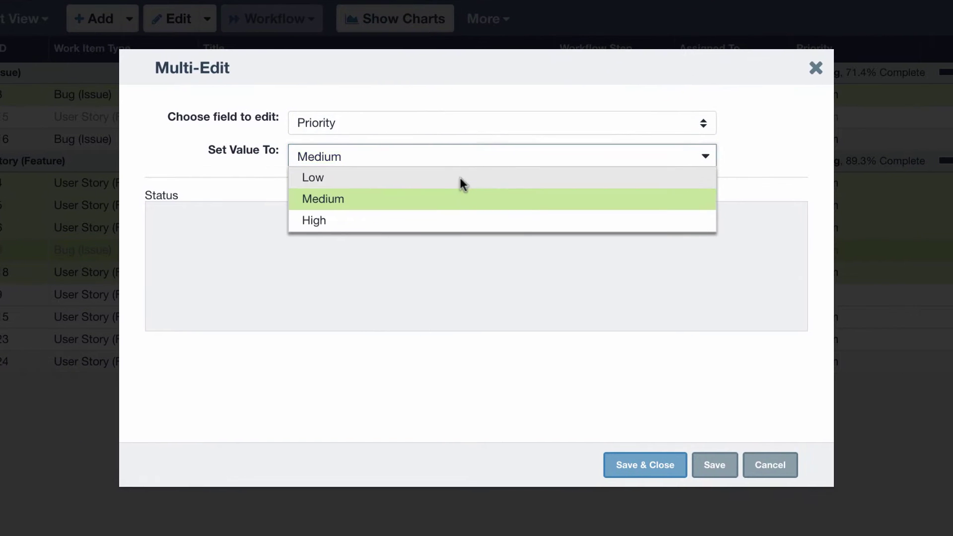
- Multi-edit items 4, 5, 6, 8 and 18 to the Approved workflow step and save
{"action": "left_click", "coordinate": [554, 268]}
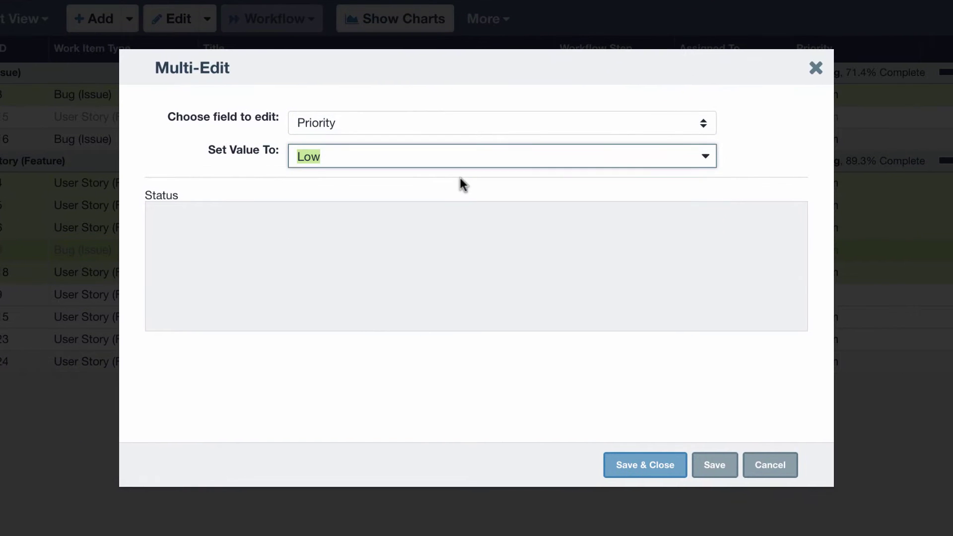
{"action": "left_click", "coordinate": [480, 125]}
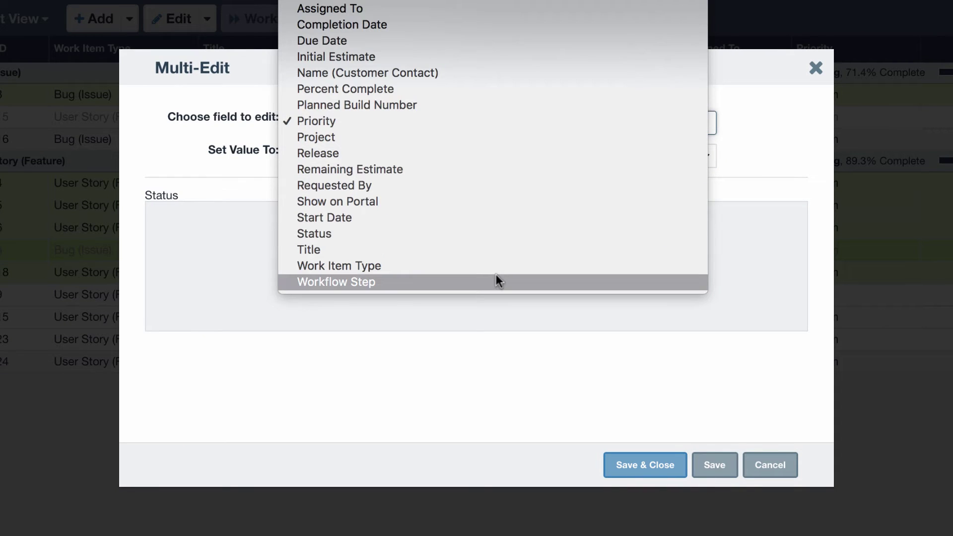
{"action": "key", "text": "Escape"}
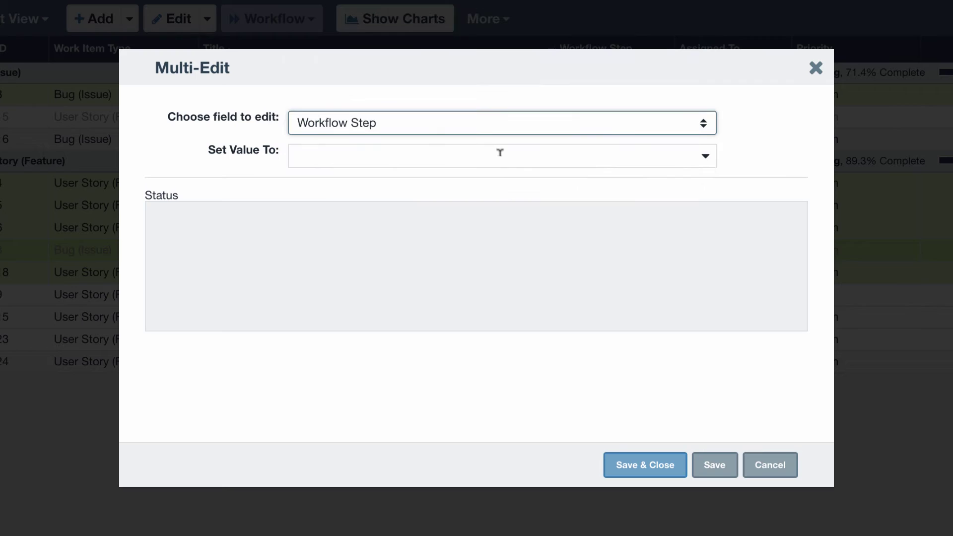
{"action": "left_click", "coordinate": [494, 155]}
{"action": "left_click", "coordinate": [497, 199]}
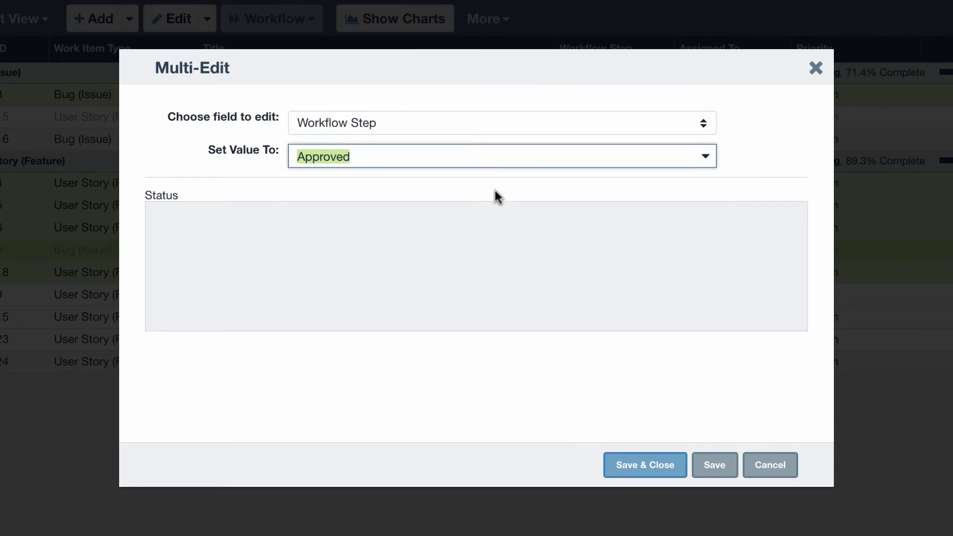
{"action": "left_click", "coordinate": [675, 465]}
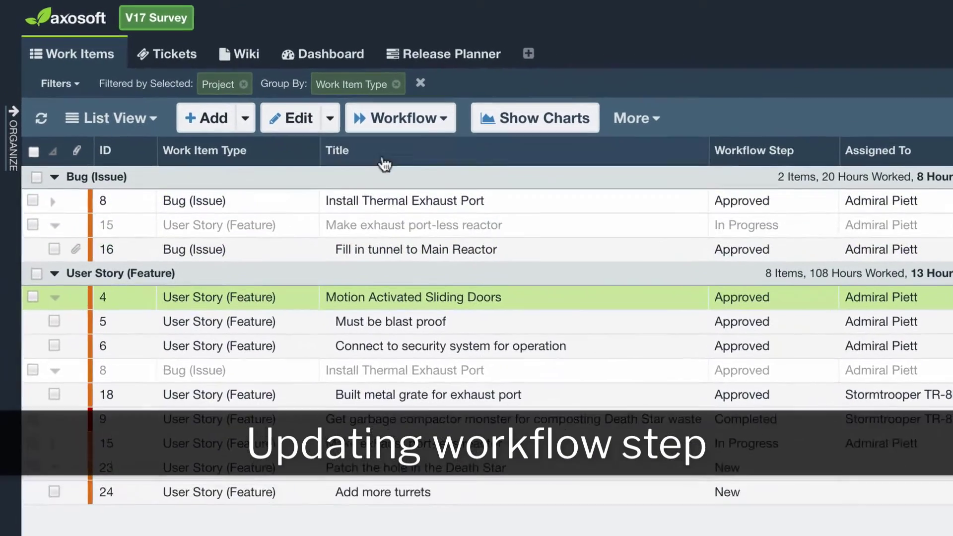
- Move item #4 to In Progress, then drag card #8 into the In Progress column in Card View
{"action": "left_click", "coordinate": [442, 127]}
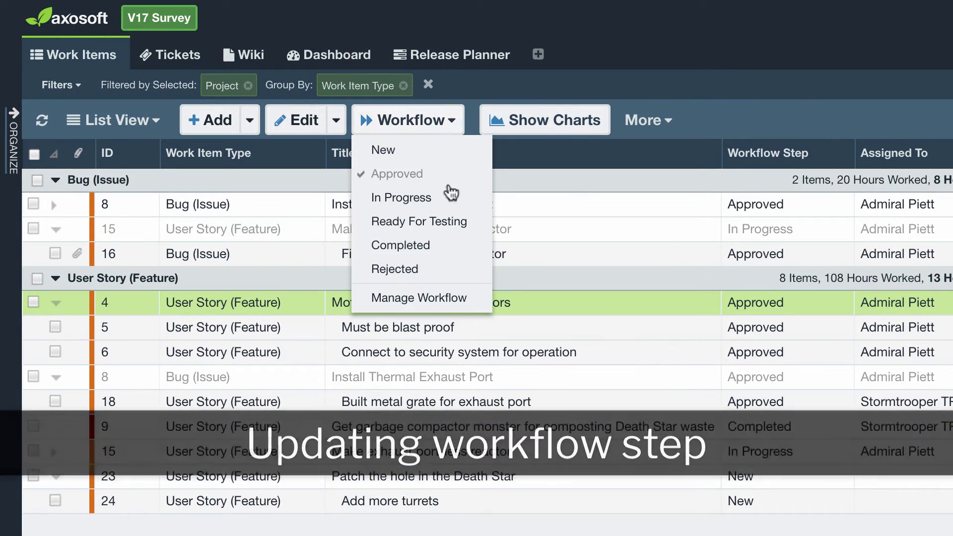
{"action": "left_click", "coordinate": [454, 198]}
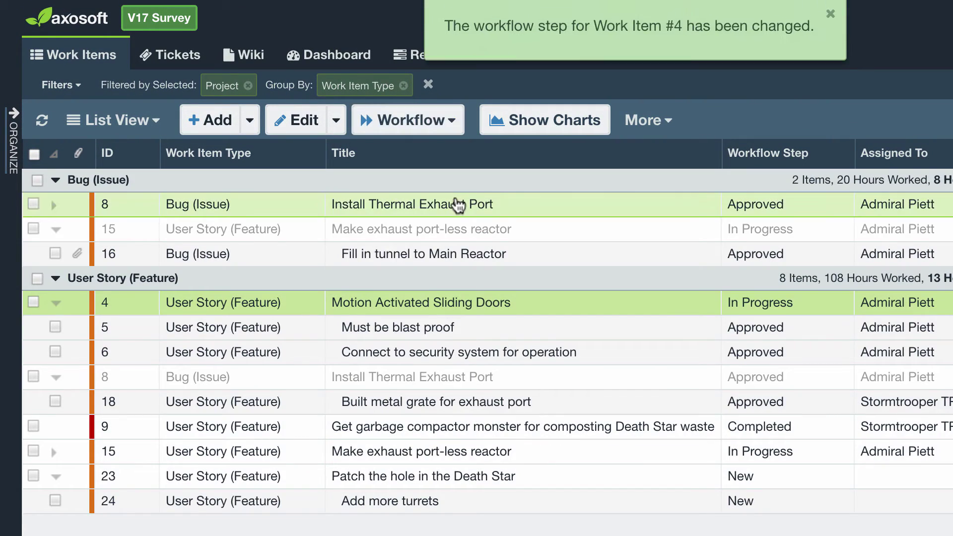
{"action": "left_click", "coordinate": [150, 128]}
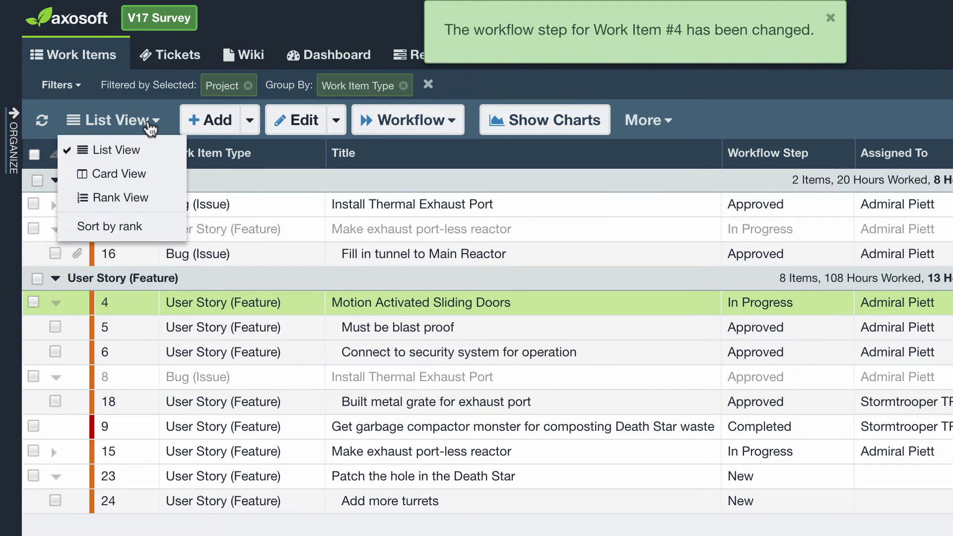
{"action": "left_click", "coordinate": [149, 174]}
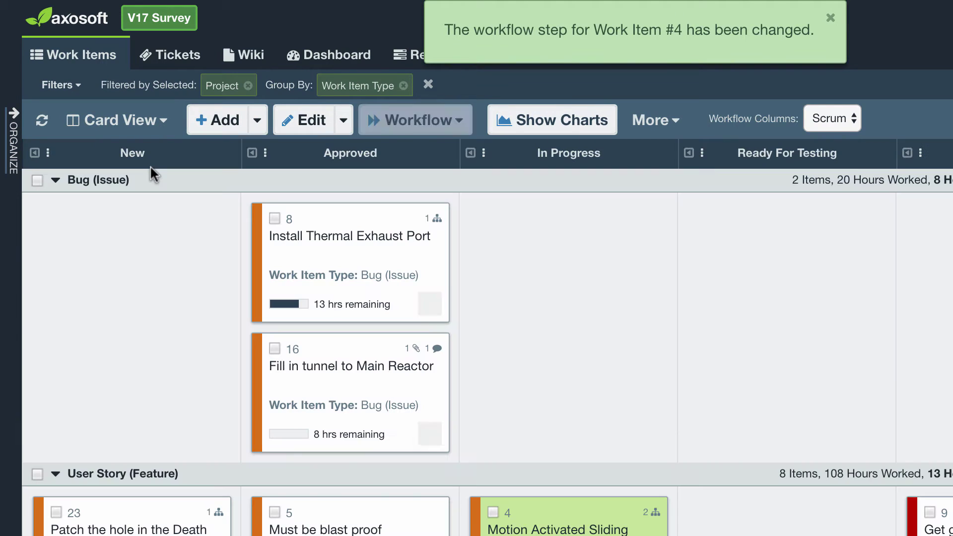
{"action": "left_click", "coordinate": [312, 243]}
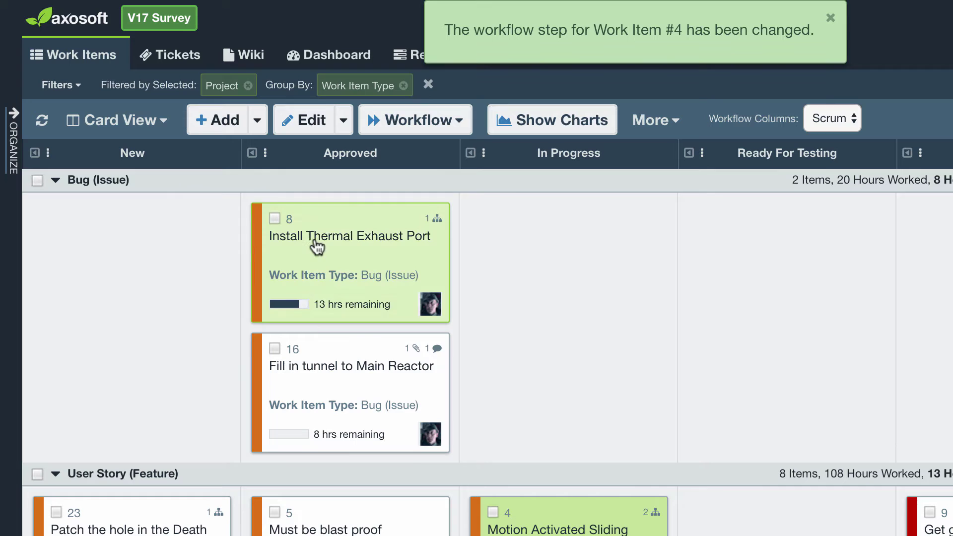
{"action": "left_click_drag", "start_coordinate": [385, 270], "coordinate": [530, 245]}
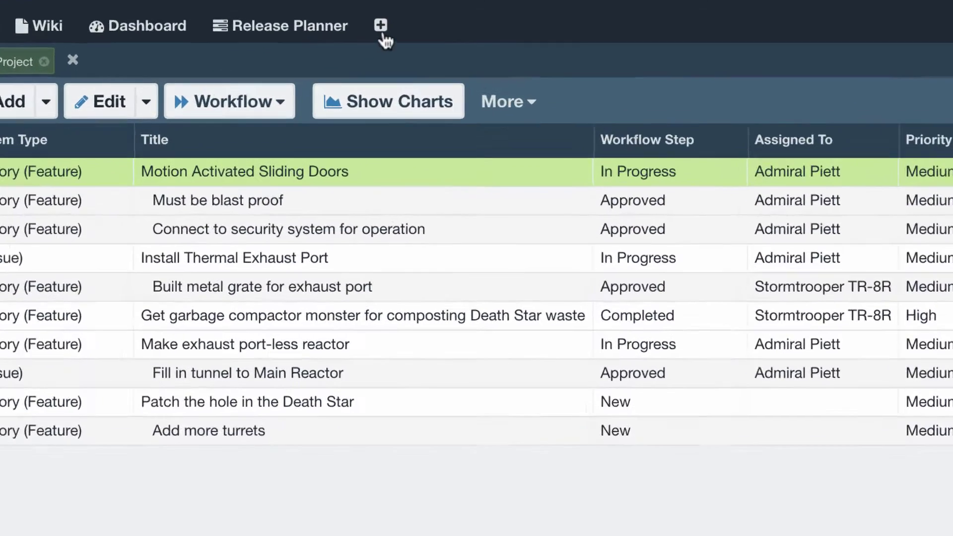
- Duplicate the Work Items tab and switch the copy to Card View
{"action": "left_click", "coordinate": [404, 41]}
{"action": "mouse_move", "coordinate": [376, 161]}
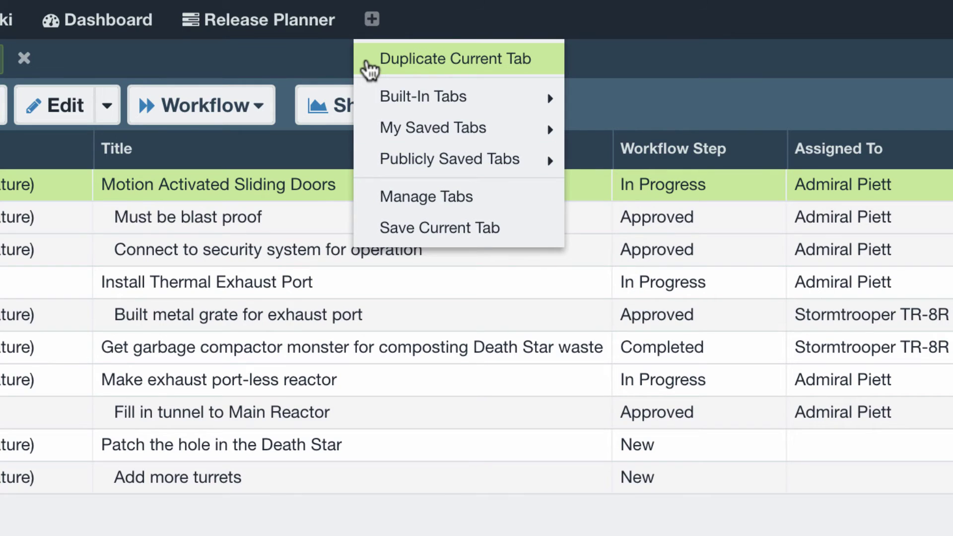
{"action": "left_click", "coordinate": [369, 65]}
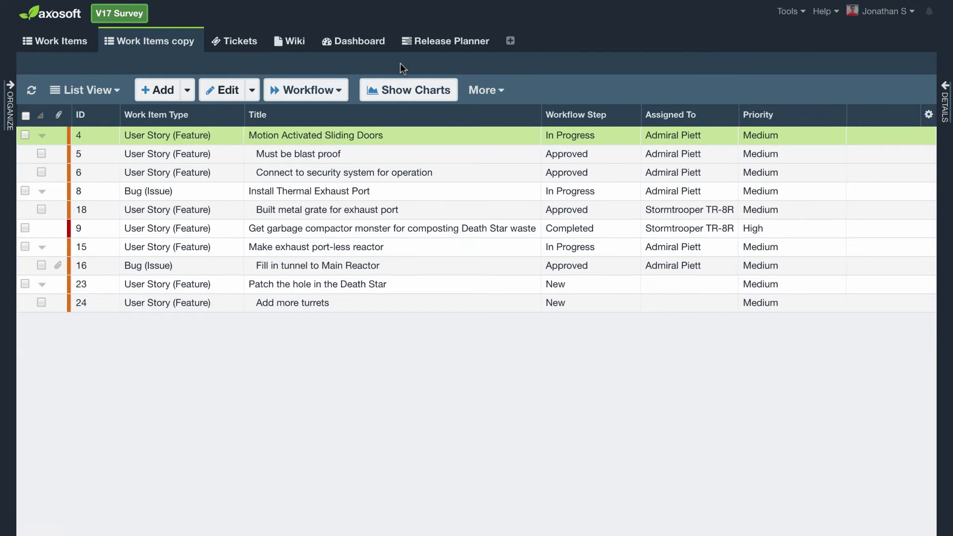
{"action": "left_click", "coordinate": [99, 90]}
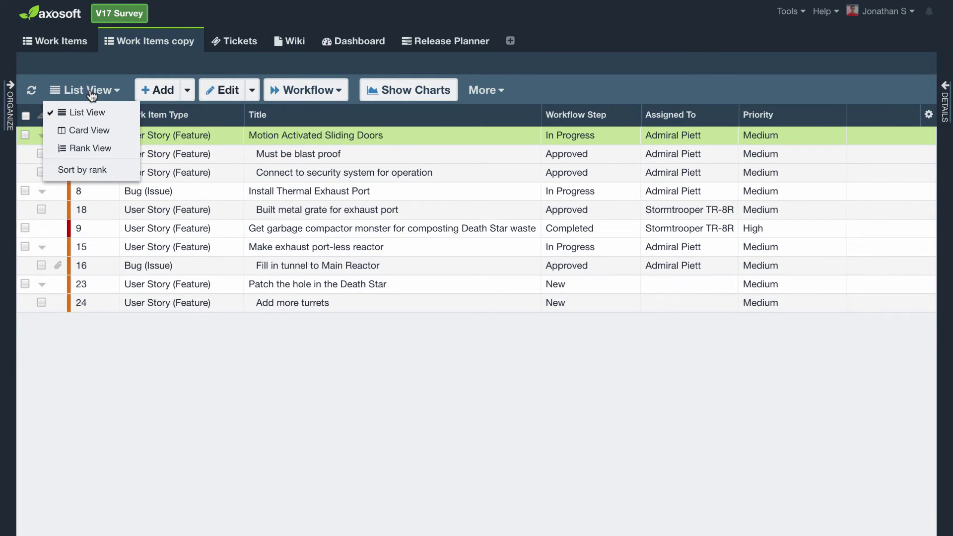
{"action": "left_click", "coordinate": [115, 132]}
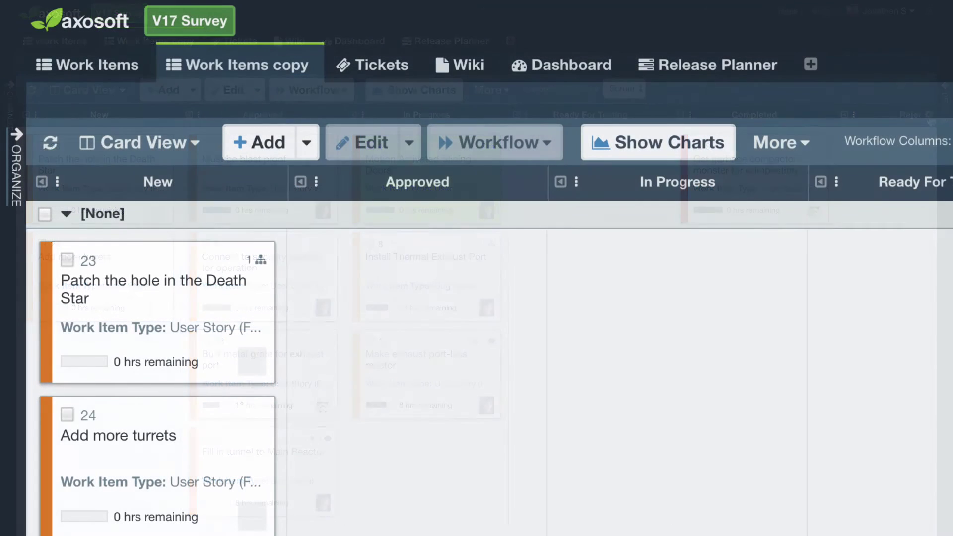
- Save the Work Items copy tab as a public tab named 'Dev Tab'
{"action": "right_click", "coordinate": [249, 64]}
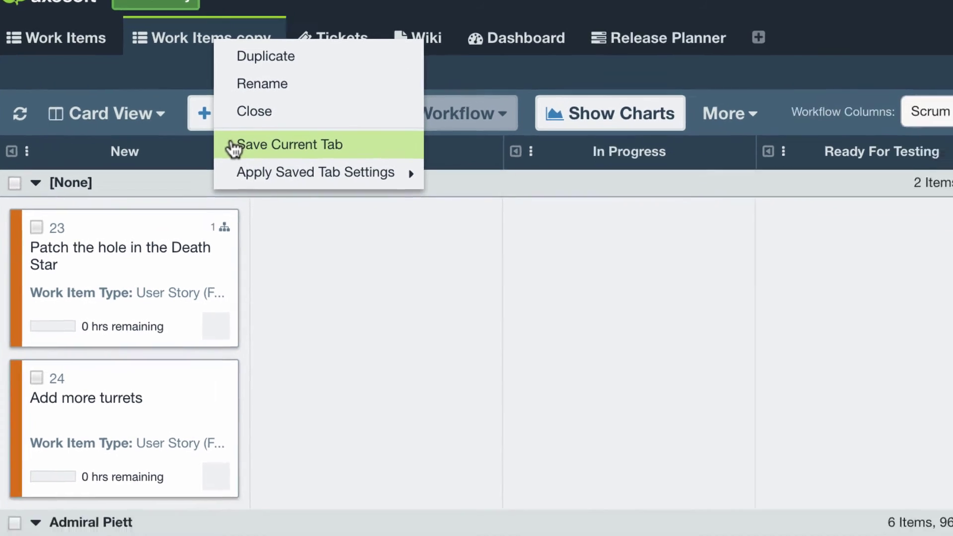
{"action": "left_click", "coordinate": [276, 175]}
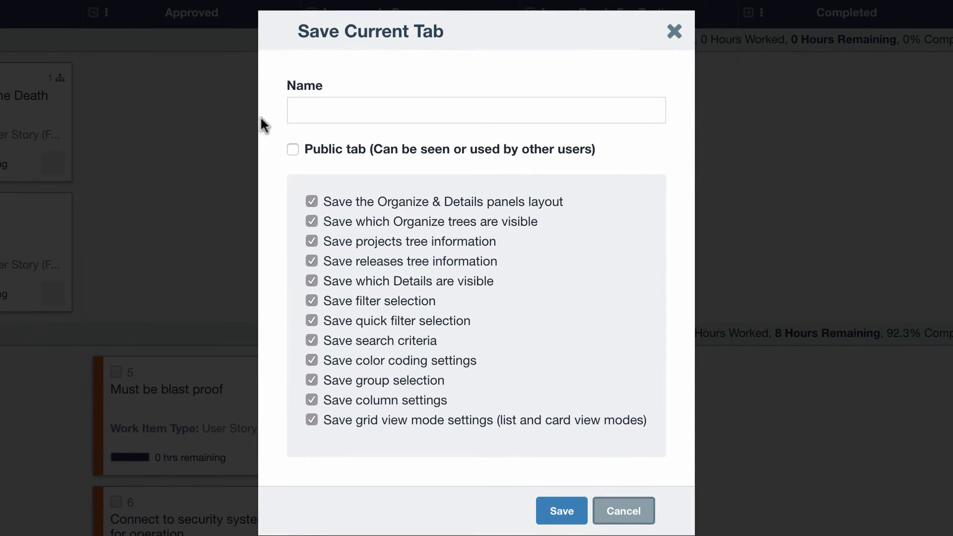
{"action": "left_click", "coordinate": [293, 149]}
{"action": "left_click", "coordinate": [318, 103]}
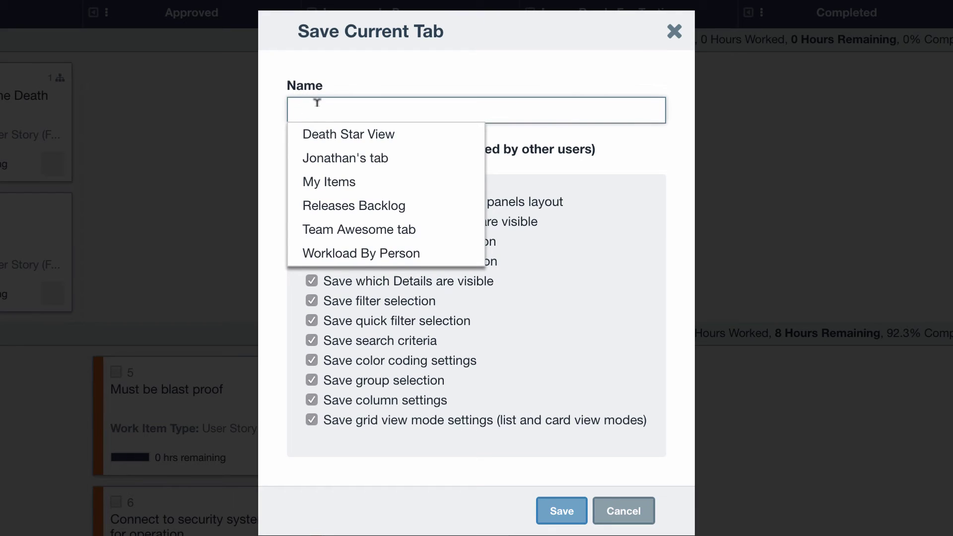
{"action": "type", "text": "Dev Tab"}
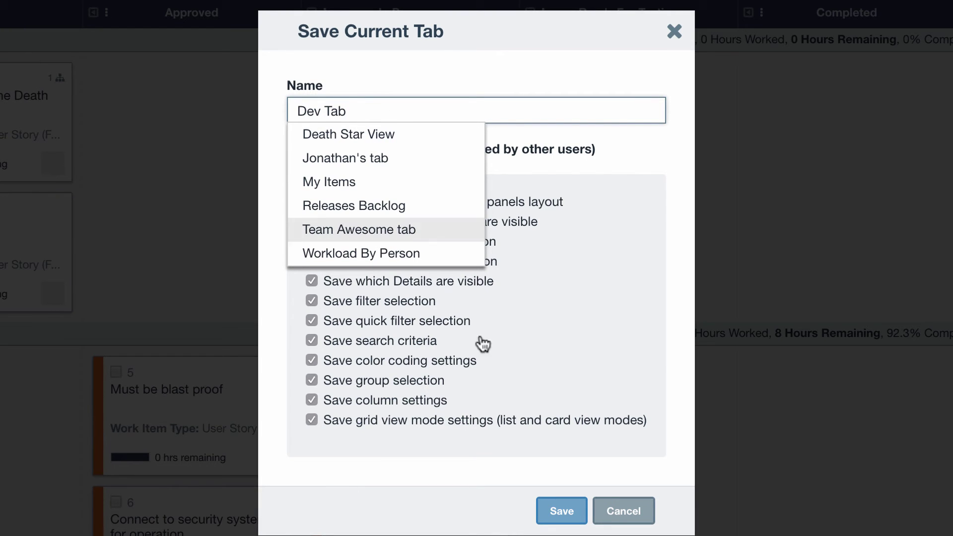
{"action": "left_click", "coordinate": [558, 512]}
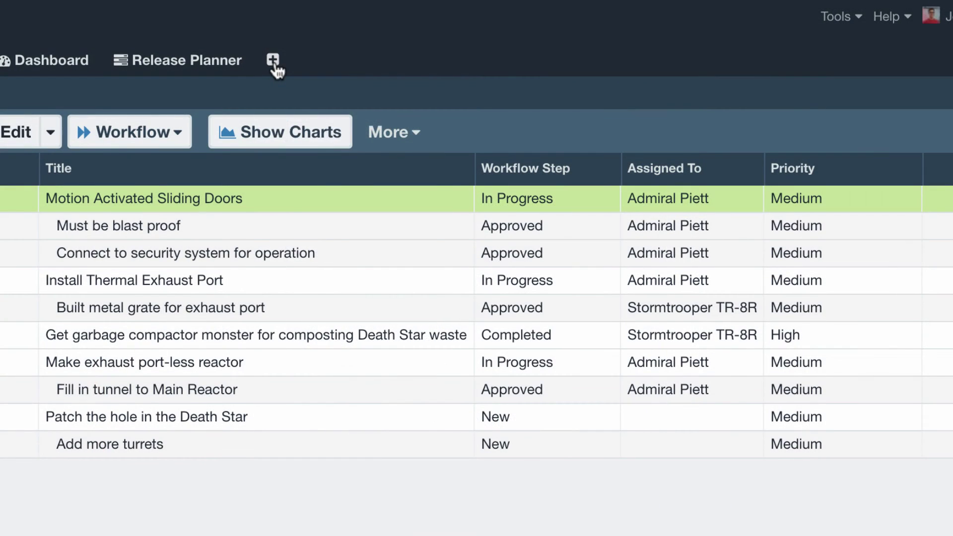
- Open 'Dev Tab' from the publicly saved tabs
{"action": "left_click", "coordinate": [273, 60]}
{"action": "mouse_move", "coordinate": [273, 186]}
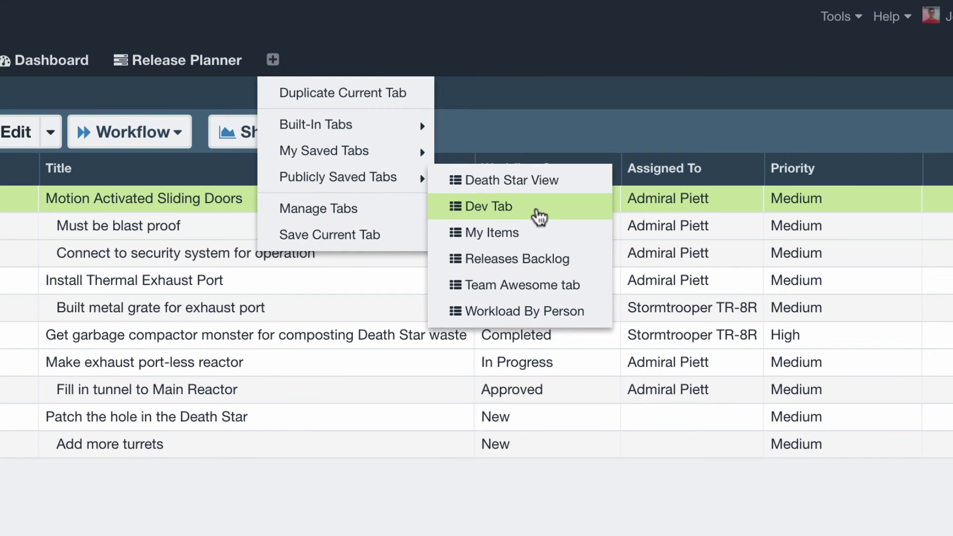
{"action": "left_click", "coordinate": [538, 207]}
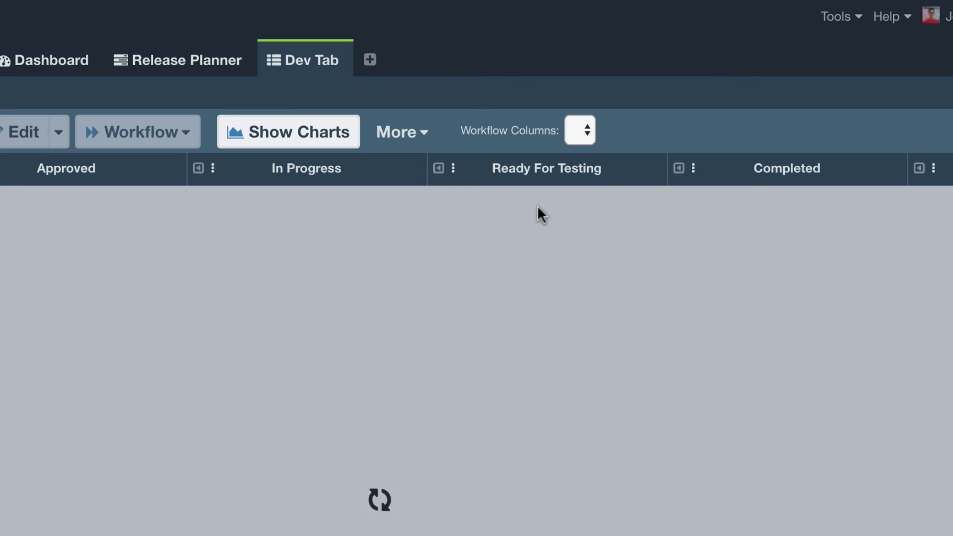